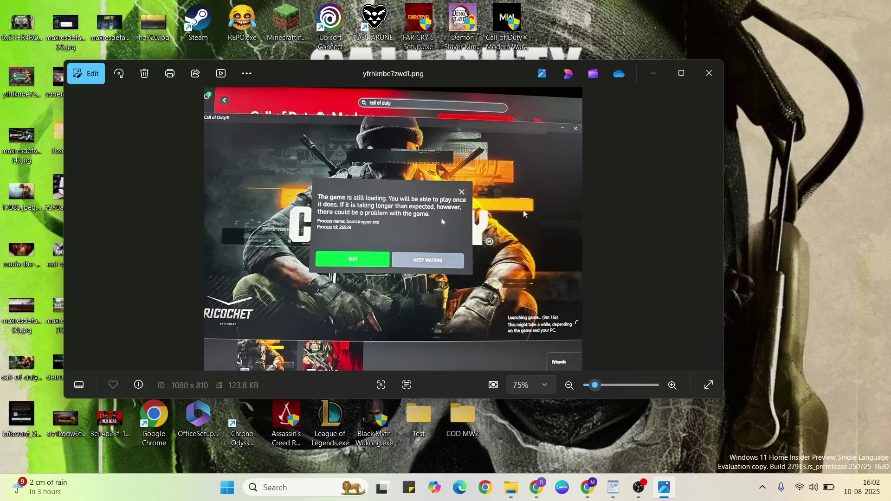
Close the Photos window showing the Call of Duty loading-error screenshot
{"action": "key", "text": "alt+F4"}
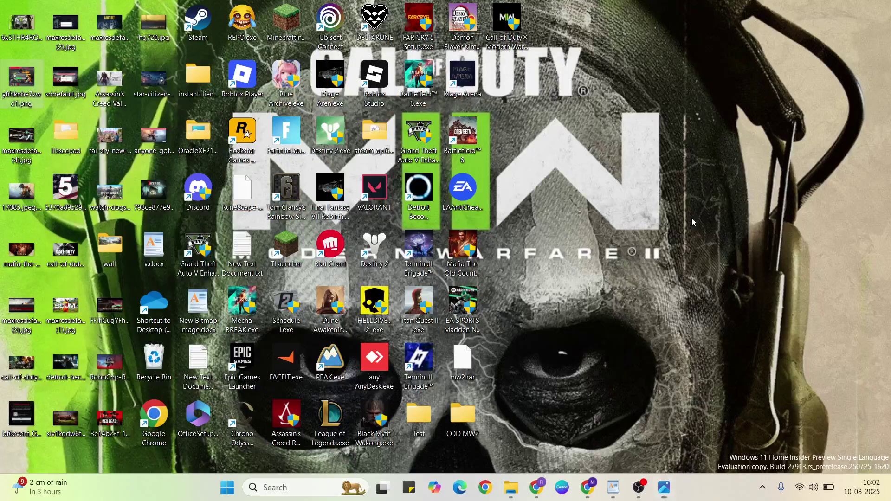
Restore the v.docx fix-steps notes in WordPad and deselect the document title
{"action": "left_click", "coordinate": [613, 487]}
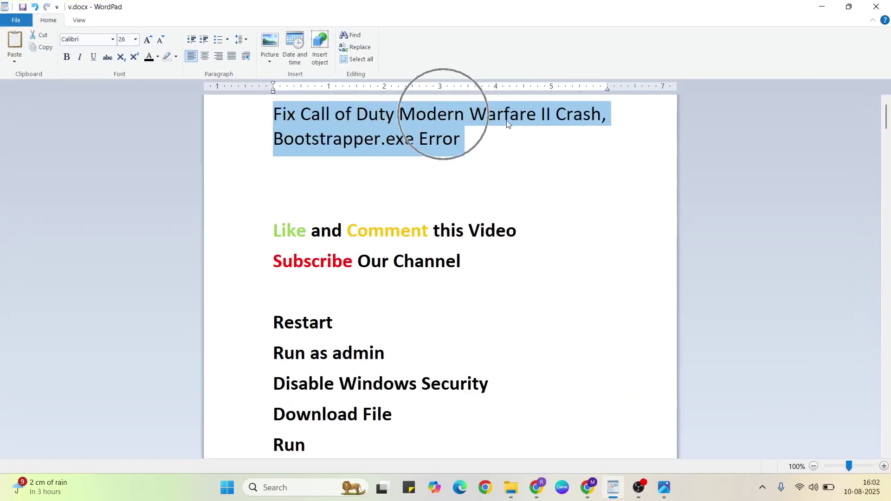
{"action": "left_click", "coordinate": [594, 119]}
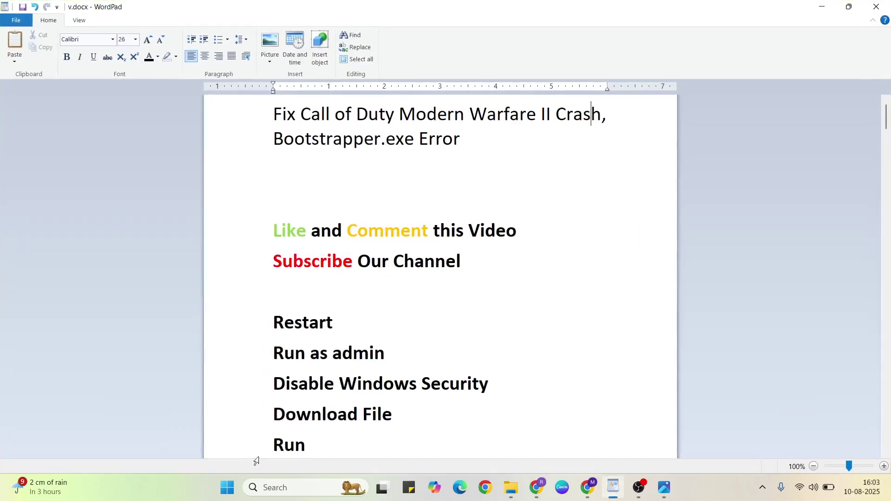
{"action": "key", "text": "super+d"}
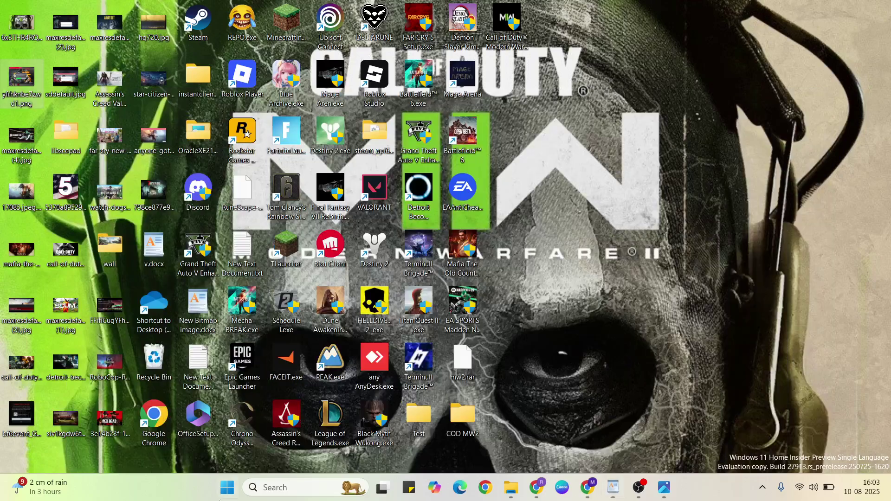
{"action": "left_click", "coordinate": [228, 488]}
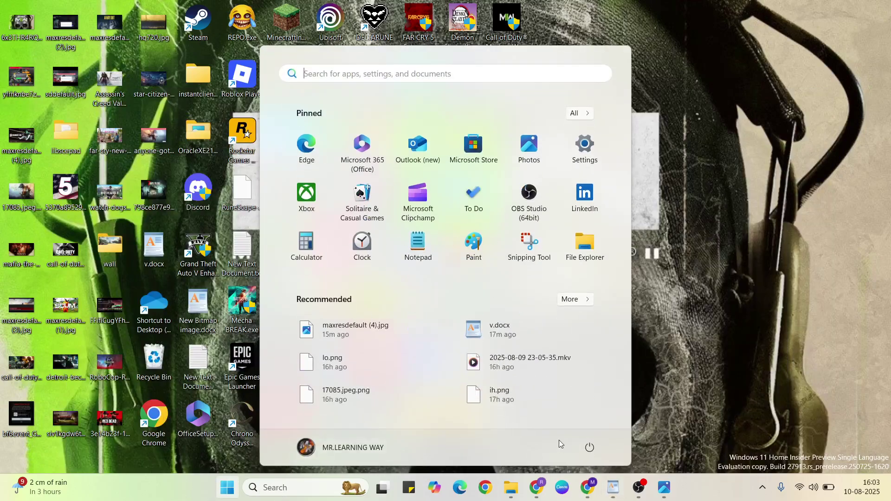
{"action": "left_click", "coordinate": [590, 447]}
{"action": "left_click", "coordinate": [679, 331]}
{"action": "left_click", "coordinate": [680, 331]}
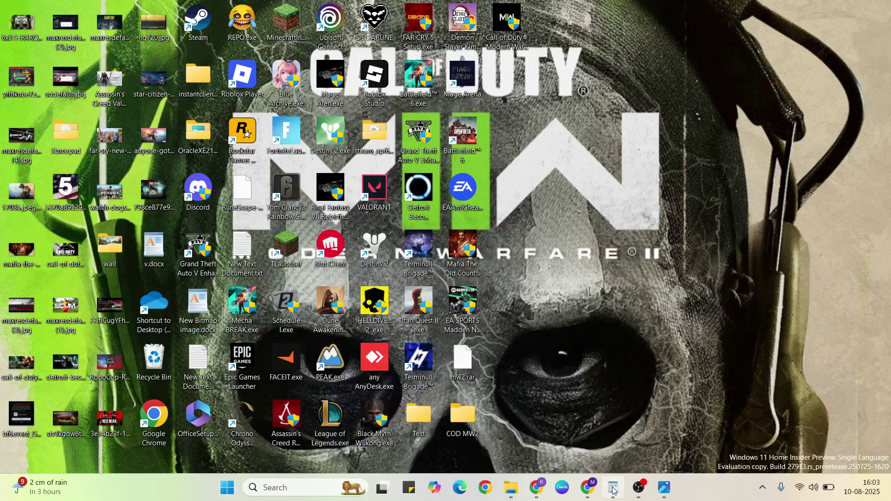
{"action": "left_click", "coordinate": [614, 487]}
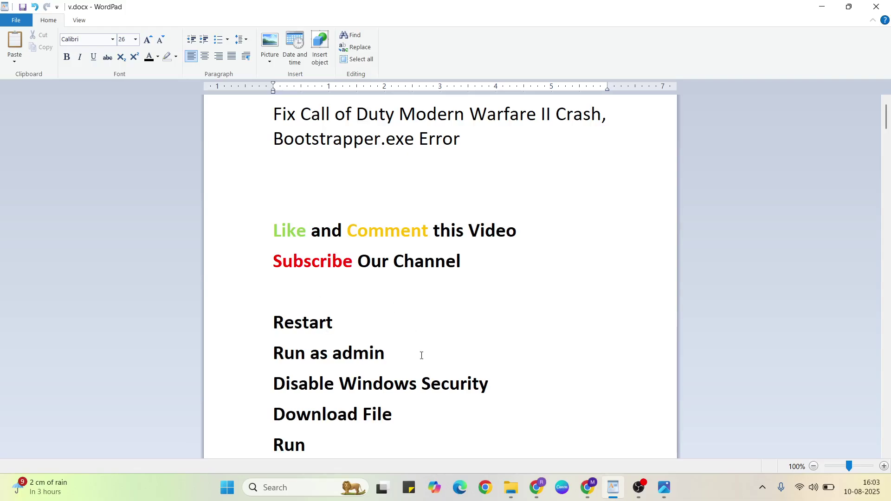
Minimize WordPad to reveal the desktop and select the Call of Duty game shortcut
{"action": "key", "text": "ctrl"}
{"action": "key", "text": "super+d"}
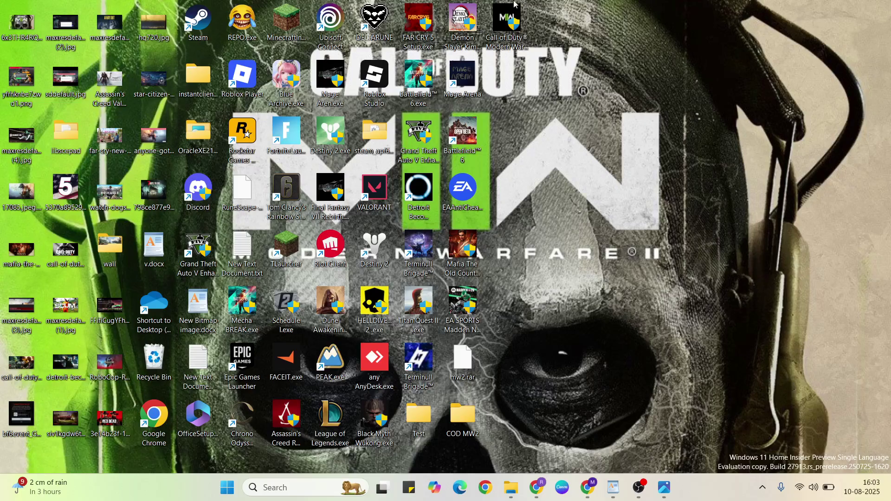
{"action": "left_click", "coordinate": [509, 22]}
Set Call of Duty Modern Warfare II.exe to Windows 8 compatibility mode, always run as administrator
{"action": "right_click", "coordinate": [509, 23]}
{"action": "left_click", "coordinate": [555, 223]}
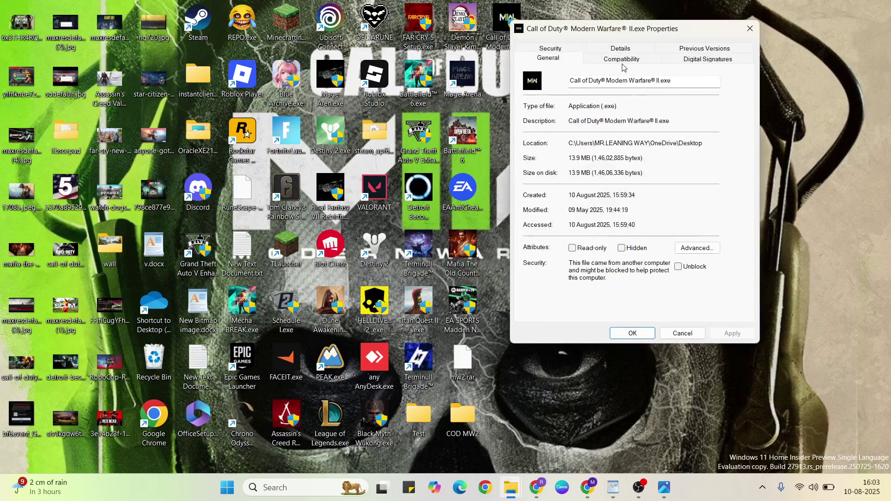
{"action": "left_click", "coordinate": [622, 61]}
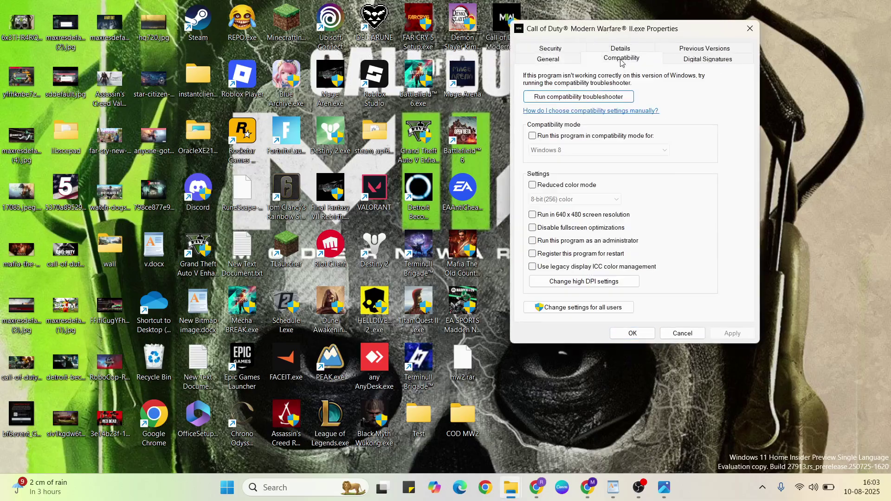
{"action": "left_click", "coordinate": [533, 135]}
{"action": "left_click", "coordinate": [533, 241]}
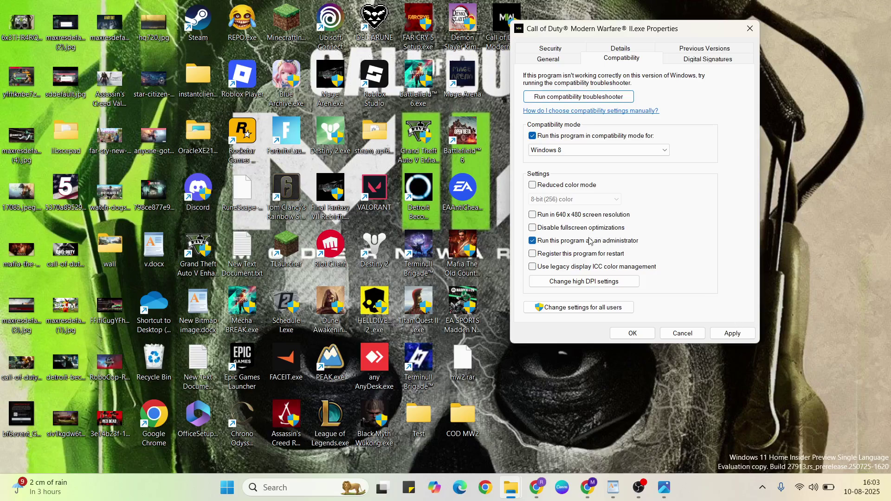
{"action": "left_click", "coordinate": [733, 334]}
{"action": "left_click", "coordinate": [622, 333]}
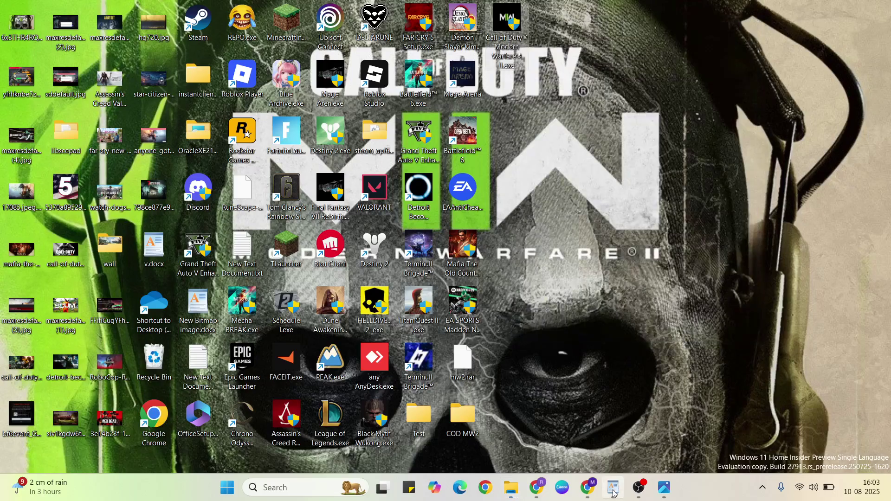
Check the Disable Windows Security step in the v.docx notes, then minimize WordPad
{"action": "left_click", "coordinate": [613, 488]}
{"action": "left_click", "coordinate": [449, 378]}
{"action": "key", "text": "super+Down"}
{"action": "key", "text": "super+Down"}
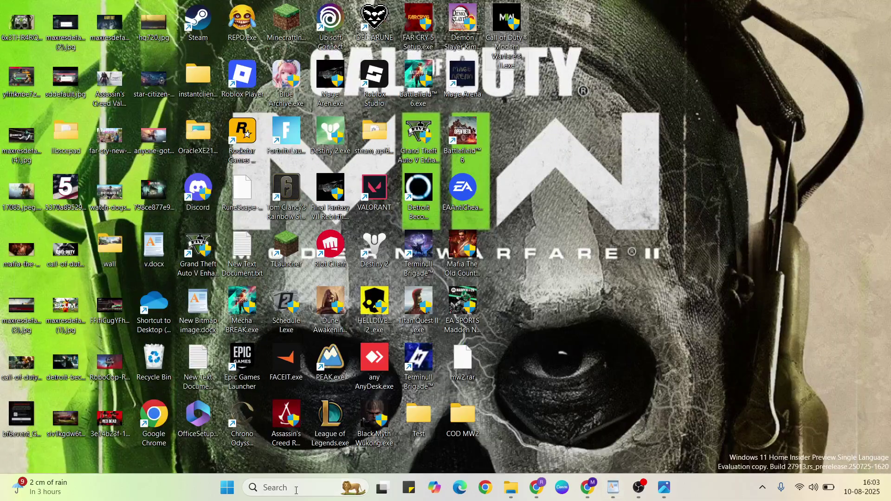
Switch off Real-time protection under Windows Security's Virus & threat protection settings and close the app
{"action": "left_click", "coordinate": [297, 488]}
{"action": "type", "text": "w"}
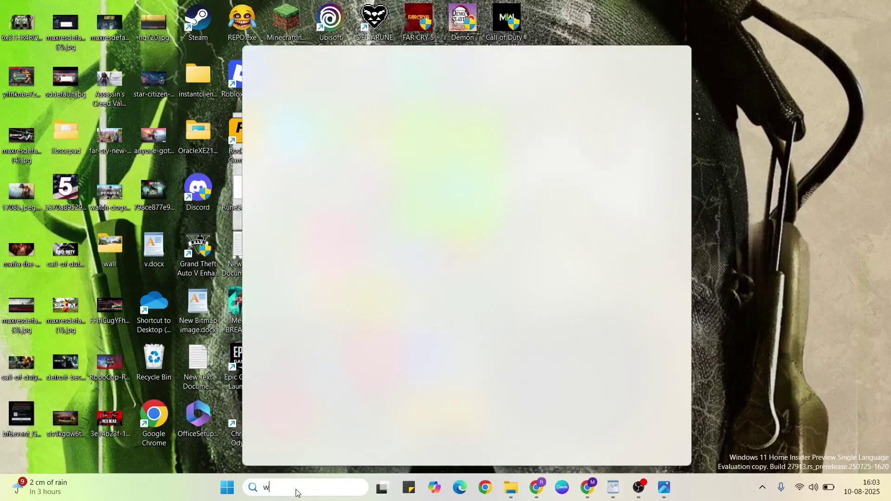
{"action": "type", "text": "indows"}
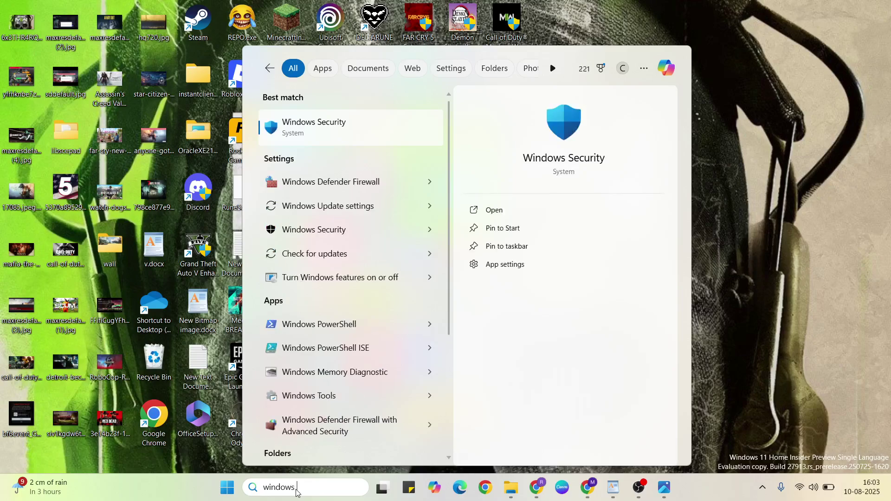
{"action": "left_click", "coordinate": [334, 134]}
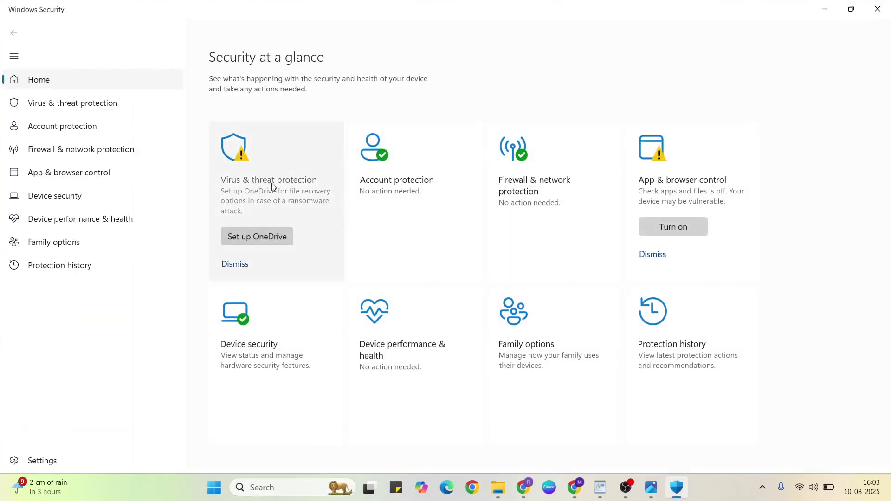
{"action": "left_click", "coordinate": [281, 191]}
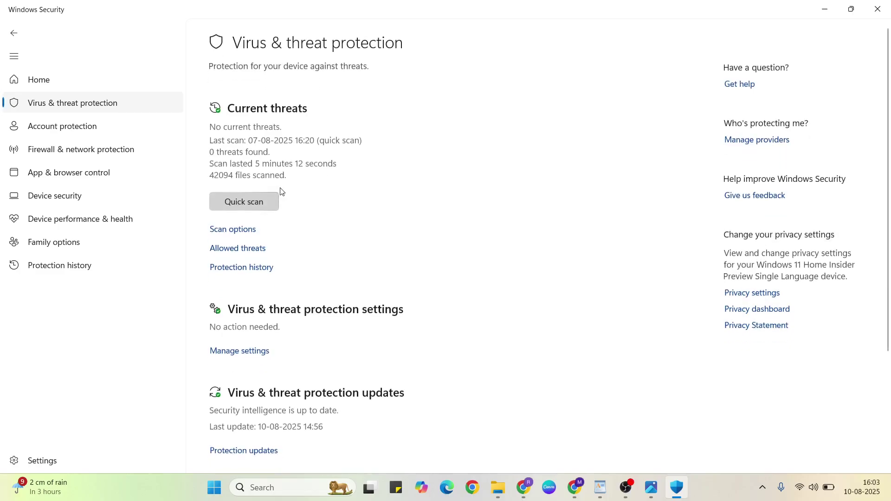
{"action": "left_click", "coordinate": [233, 353]}
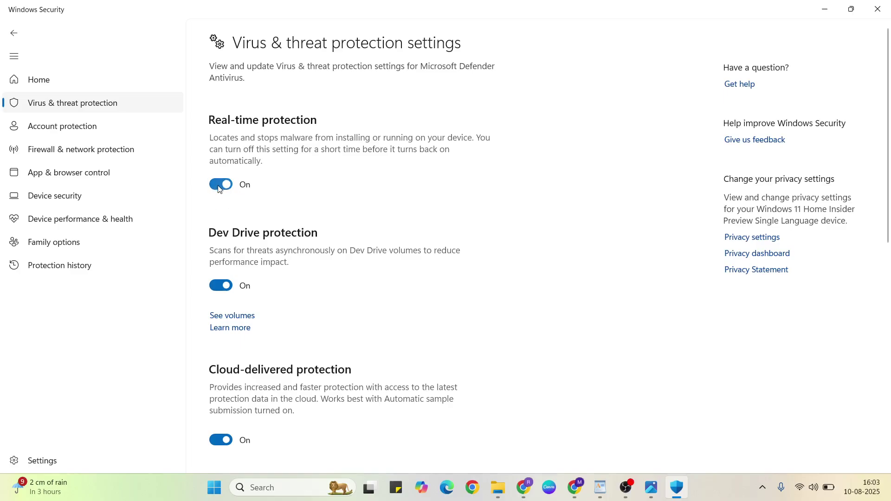
{"action": "left_click", "coordinate": [224, 188]}
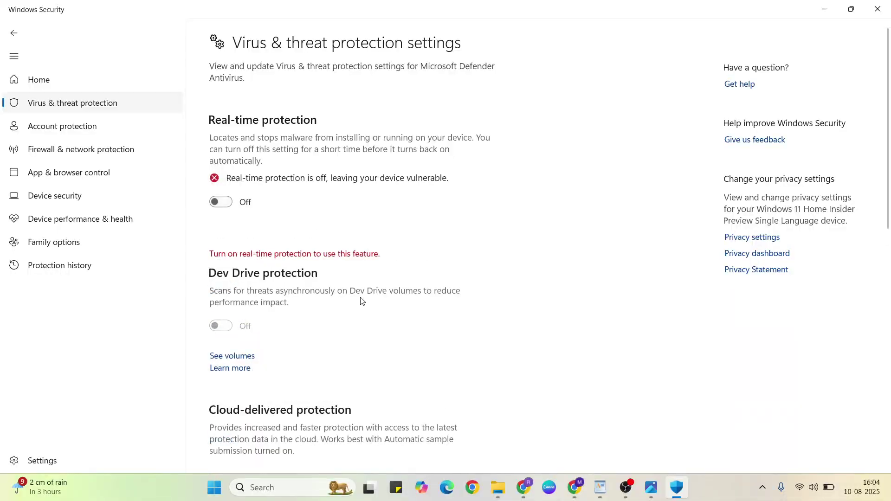
{"action": "left_click", "coordinate": [877, 9]}
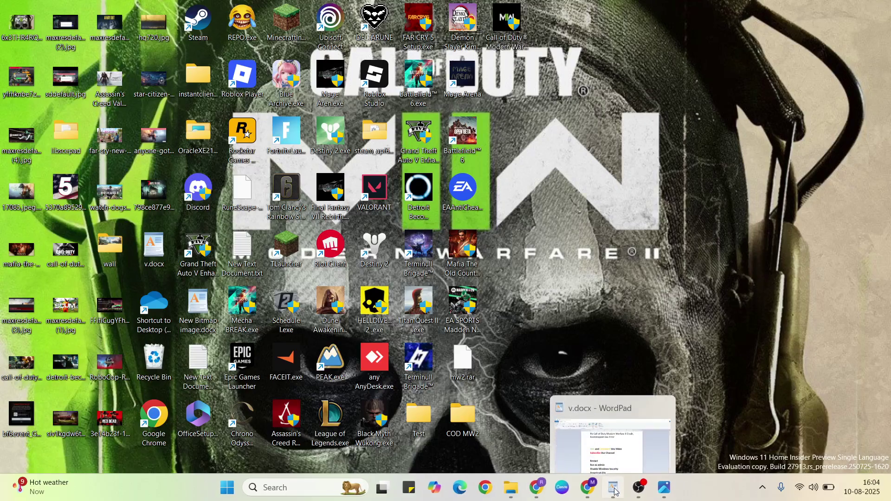
{"action": "left_click", "coordinate": [615, 483]}
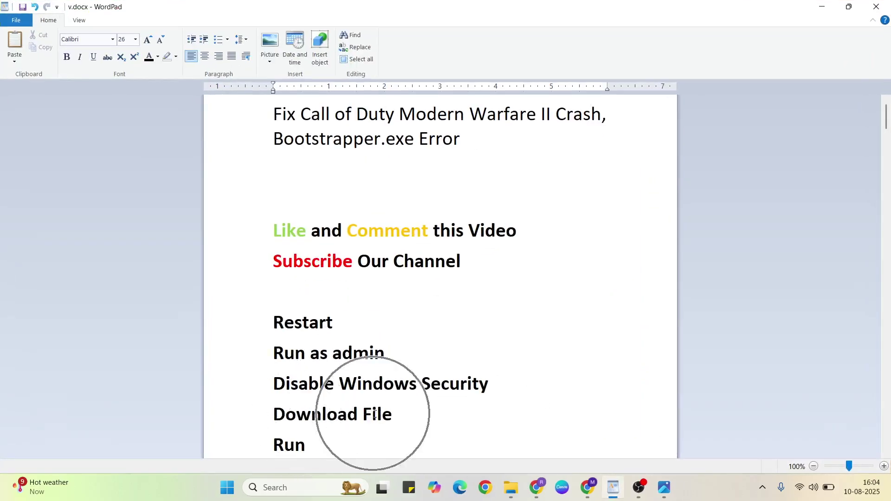
{"action": "key", "text": "super+d"}
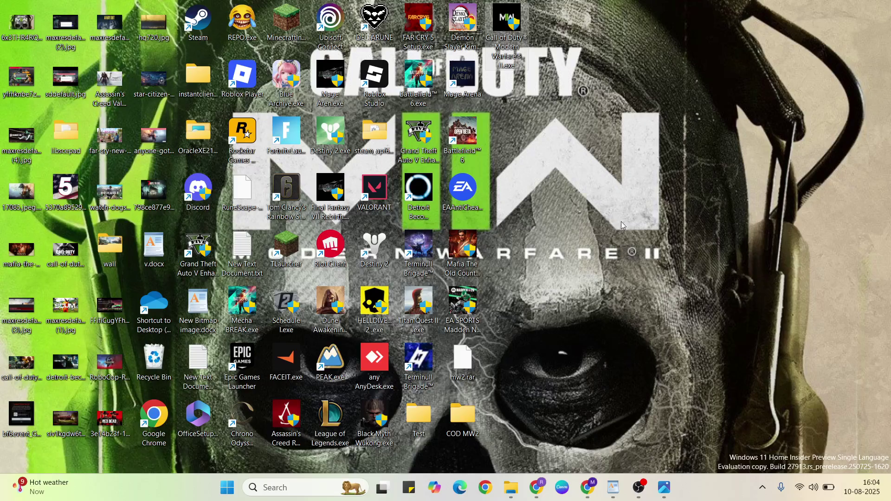
Extract mw2.rar with WinRAR into a new mw2 desktop folder and open it
{"action": "mouse_move", "coordinate": [475, 386]}
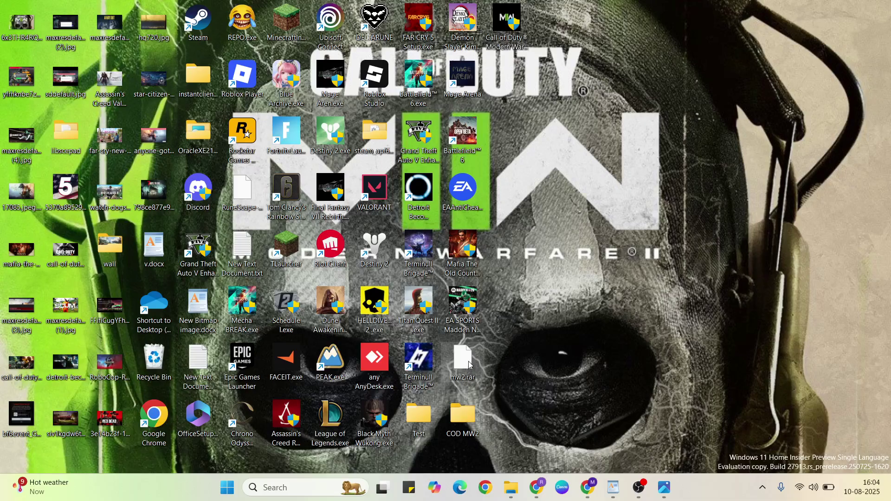
{"action": "right_click", "coordinate": [470, 366]}
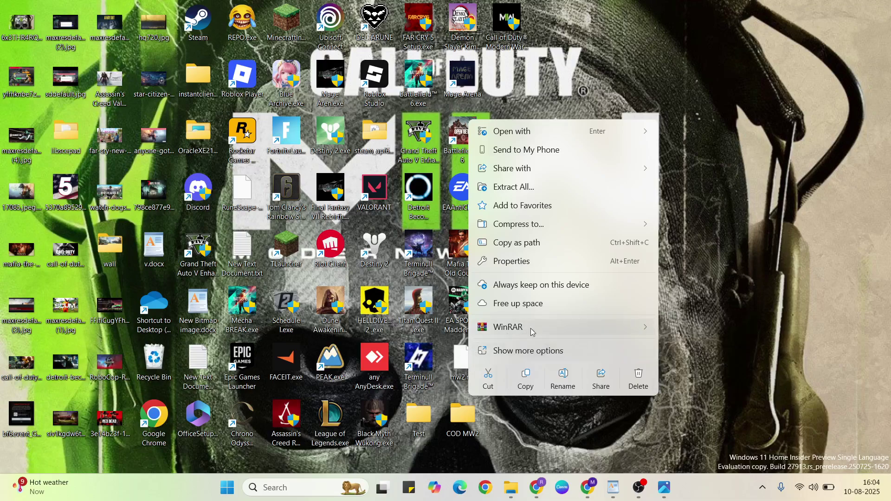
{"action": "mouse_move", "coordinate": [599, 327]}
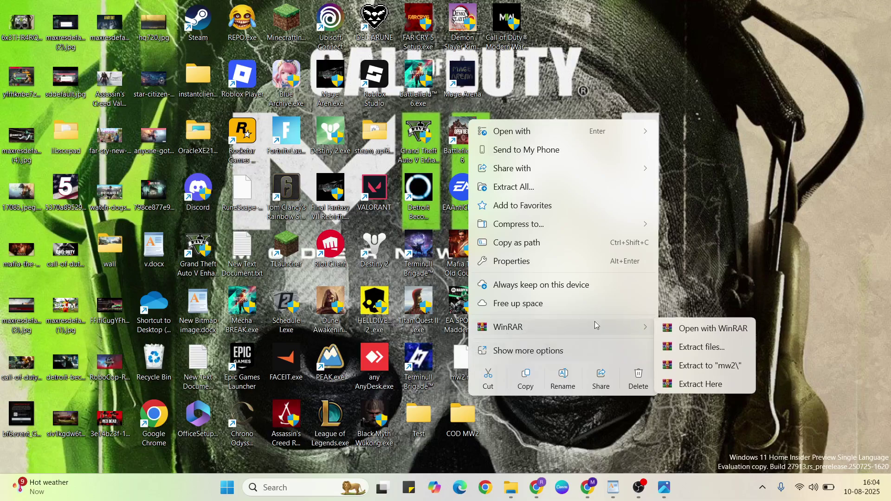
{"action": "left_click", "coordinate": [704, 351]}
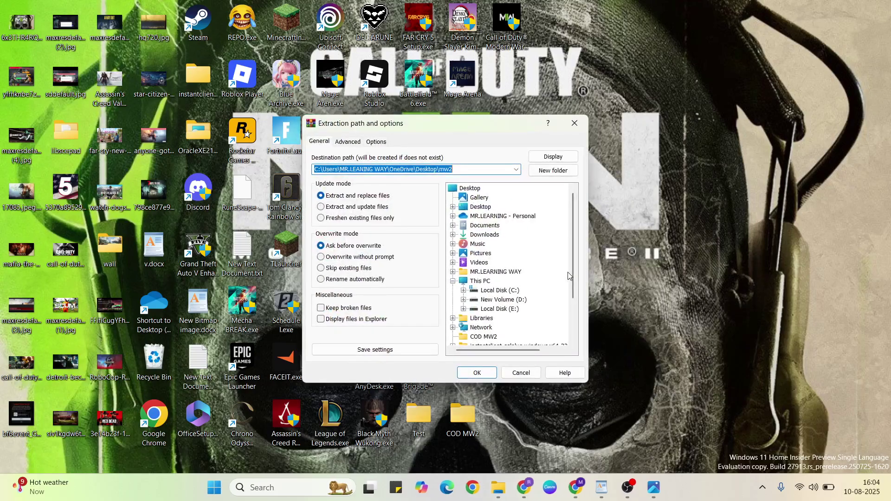
{"action": "left_click", "coordinate": [477, 373]}
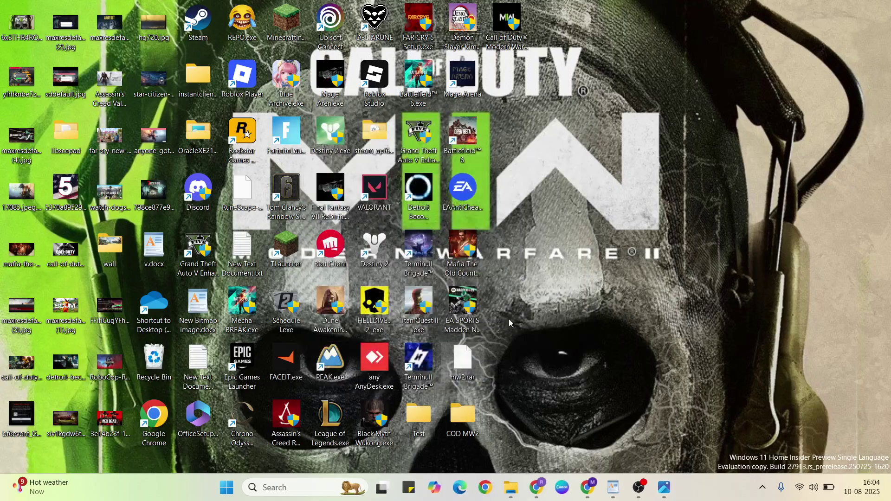
{"action": "left_click_drag", "start_coordinate": [22, 19], "coordinate": [540, 147]}
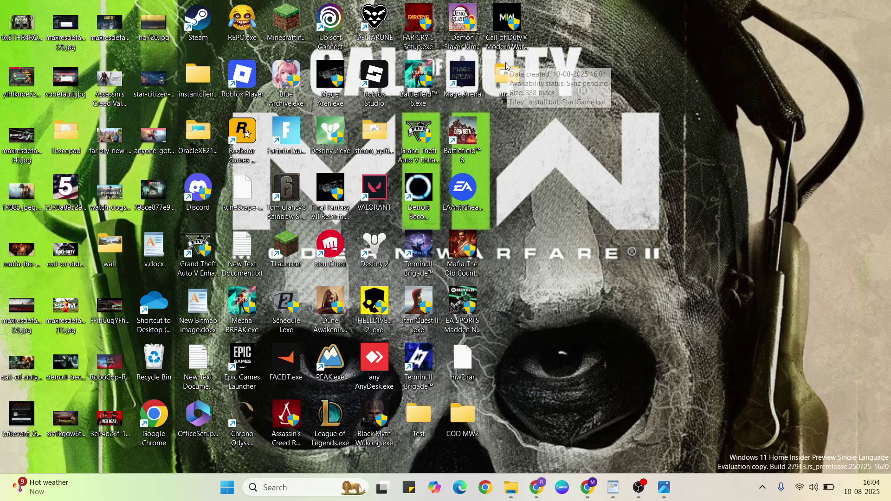
{"action": "double_click", "coordinate": [495, 77]}
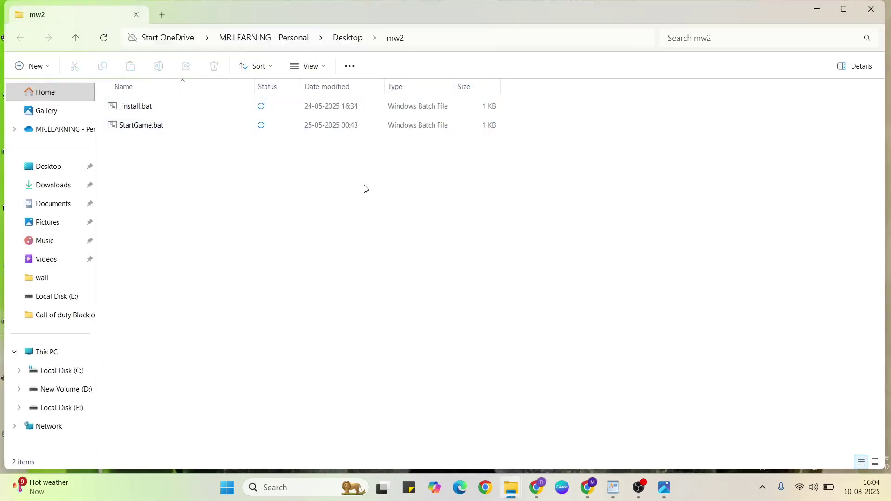
Copy _install.bat and StartGame.bat into the COD MW2 folder, then bring WordPad's notes back
{"action": "left_click_drag", "start_coordinate": [366, 188], "coordinate": [208, 102]}
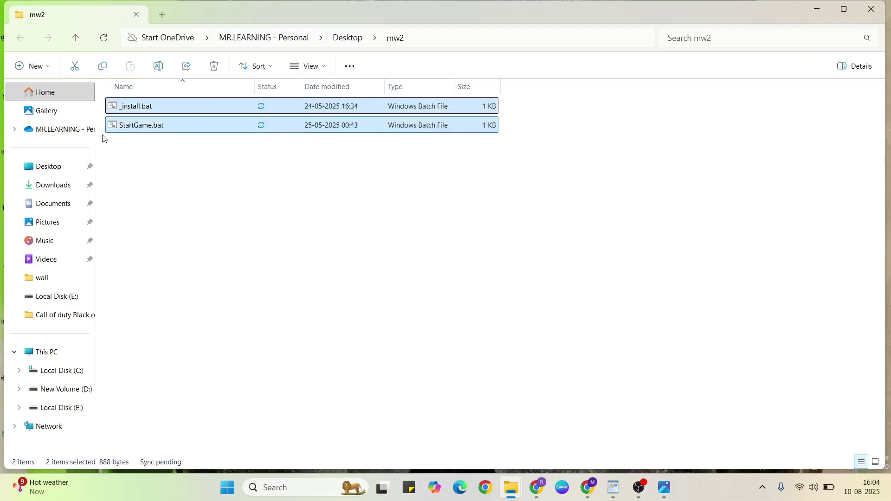
{"action": "right_click", "coordinate": [149, 110]}
{"action": "left_click", "coordinate": [209, 131]}
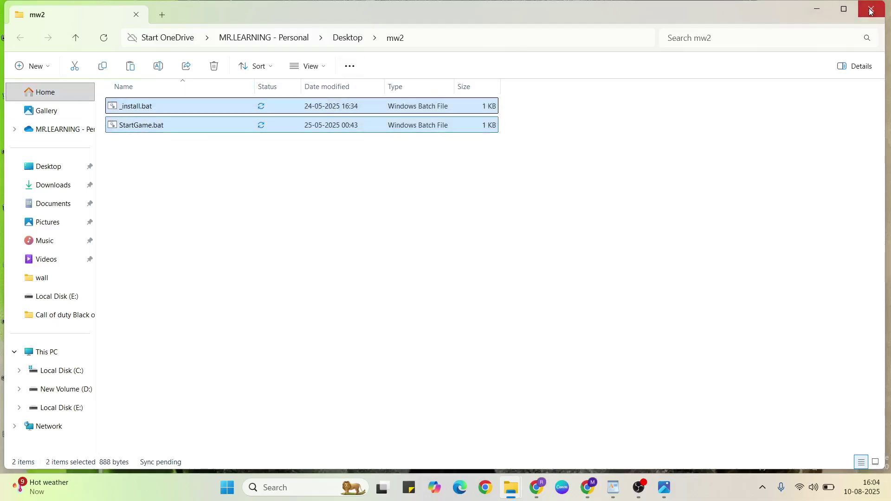
{"action": "left_click", "coordinate": [869, 10]}
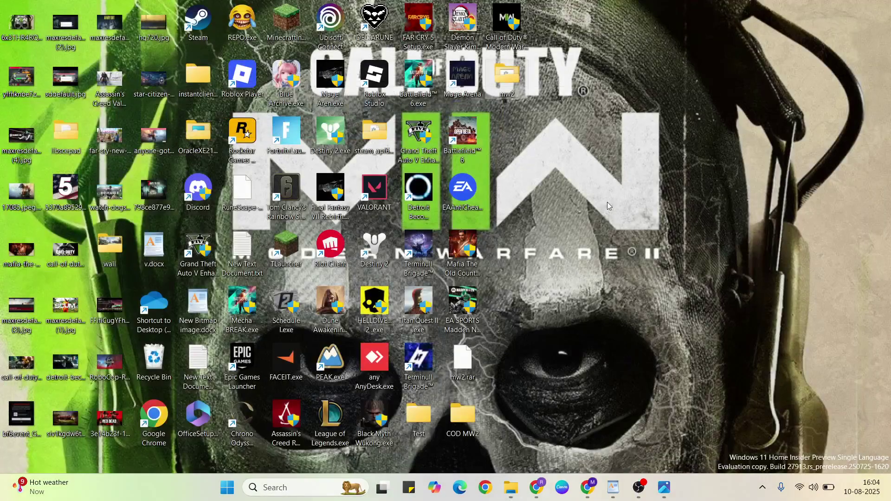
{"action": "right_click", "coordinate": [472, 415]}
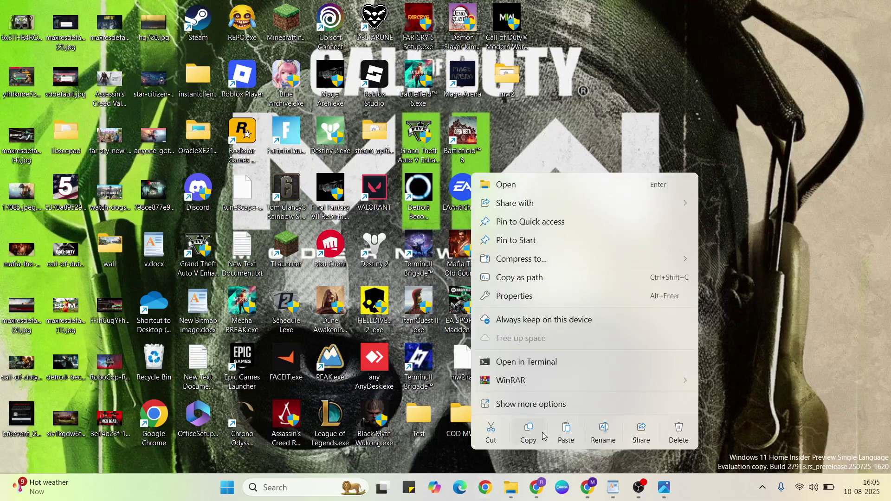
{"action": "left_click", "coordinate": [569, 435]}
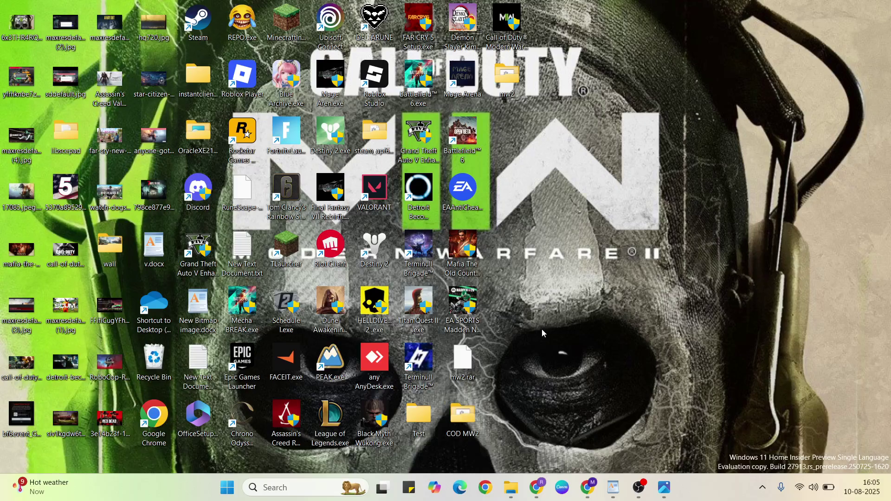
{"action": "left_click", "coordinate": [614, 488]}
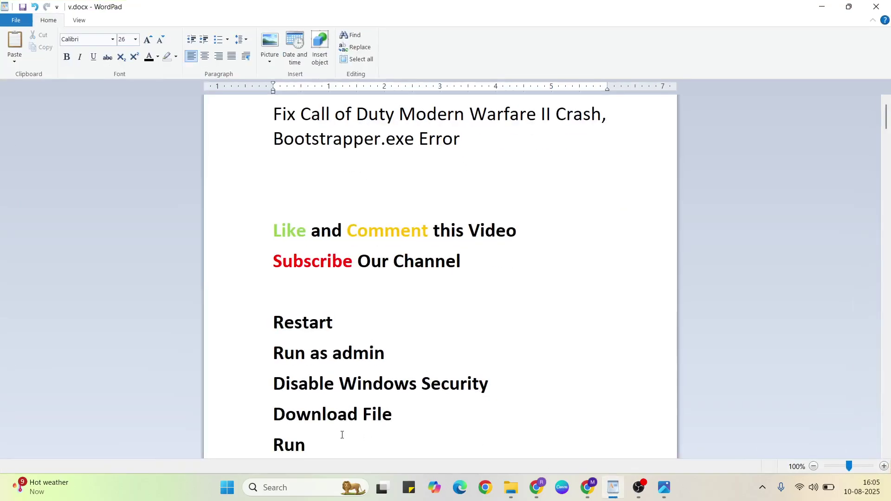
Read down the notes to the install.bat and COD.exe steps, then show the desktop
{"action": "key", "text": "Down"}
{"action": "key", "text": "Down"}
{"action": "key", "text": "Down"}
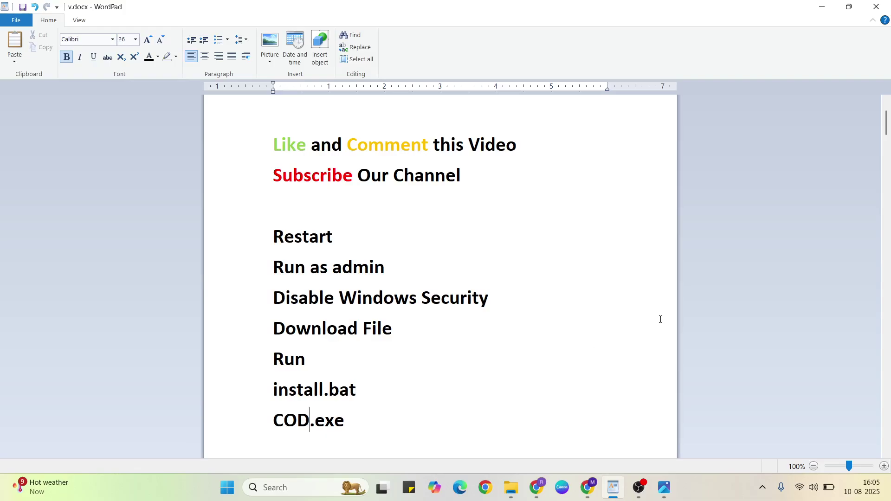
{"action": "key", "text": "ctrl"}
{"action": "key", "text": "super+d"}
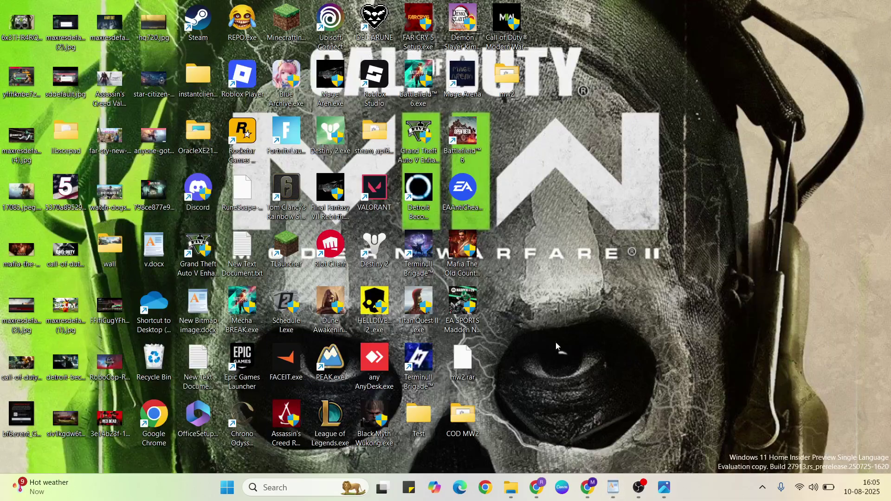
Run _install.bat from the COD MW2 folder as administrator and close the console error window
{"action": "double_click", "coordinate": [466, 417]}
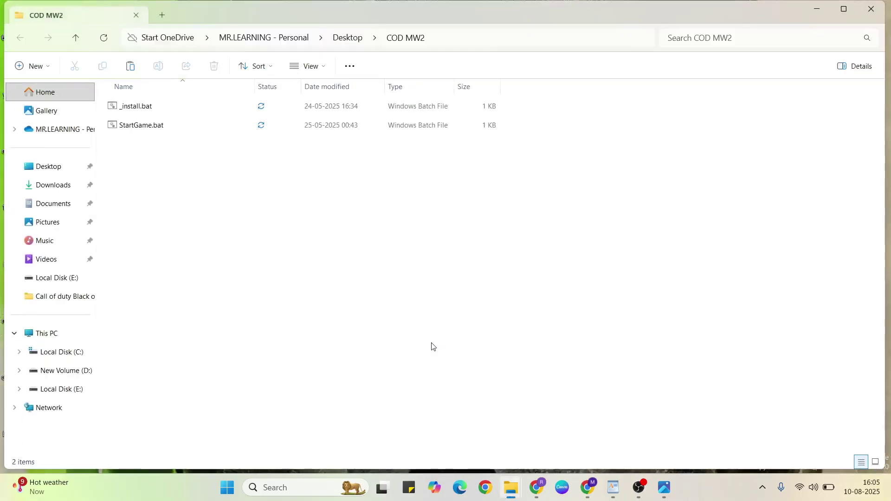
{"action": "right_click", "coordinate": [158, 105]}
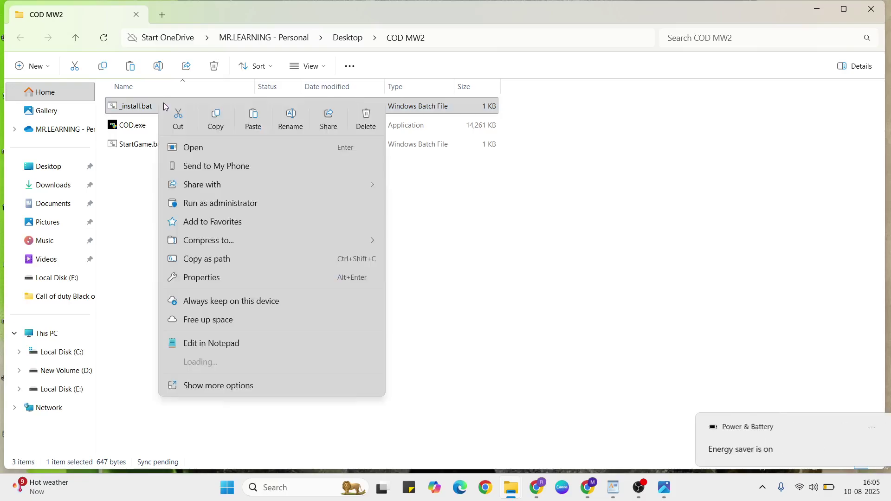
{"action": "left_click", "coordinate": [199, 203]}
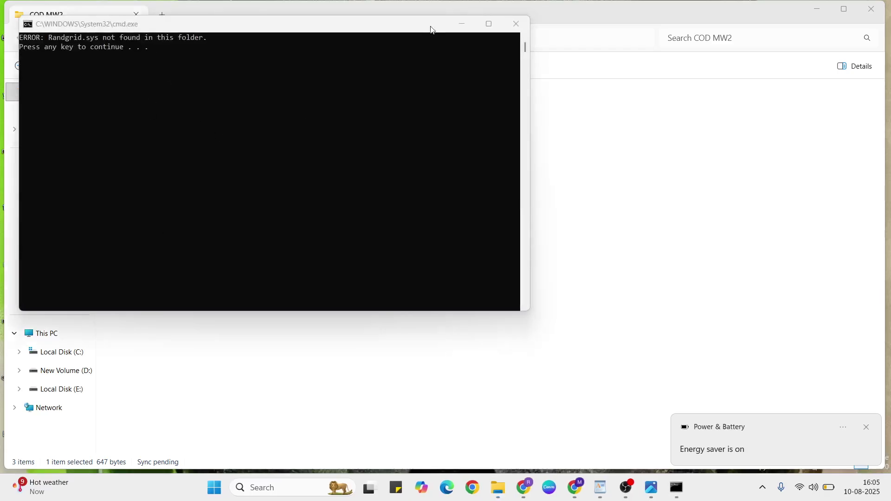
{"action": "left_click_drag", "start_coordinate": [378, 35], "coordinate": [452, 78]}
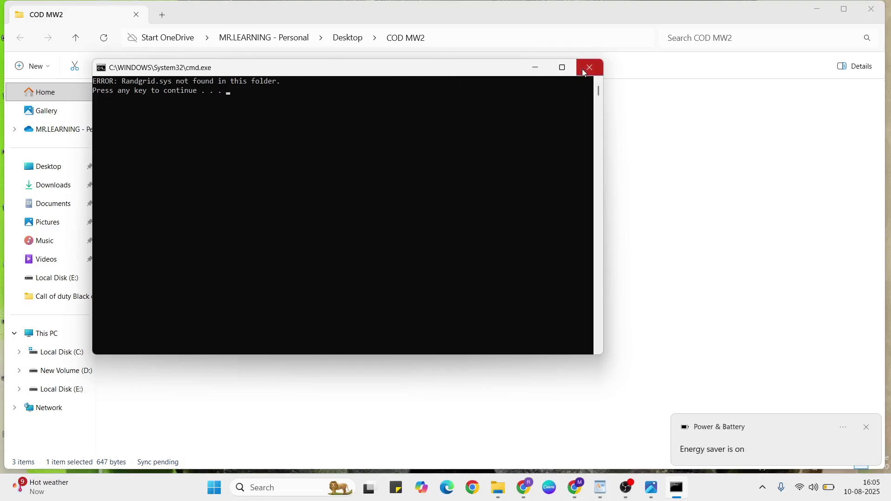
{"action": "left_click", "coordinate": [601, 70]}
{"action": "left_click", "coordinate": [593, 70]}
Launch COD.exe as administrator and close the COD MW2 folder window
{"action": "left_click", "coordinate": [136, 129]}
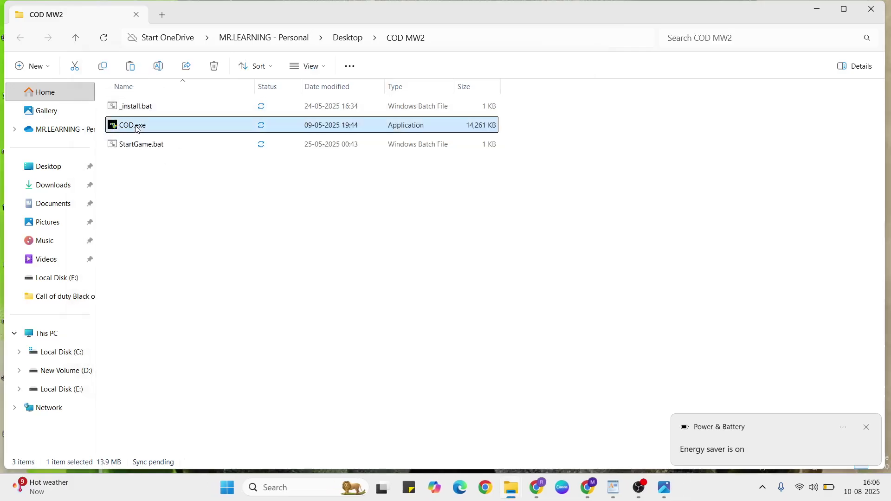
{"action": "right_click", "coordinate": [136, 129]}
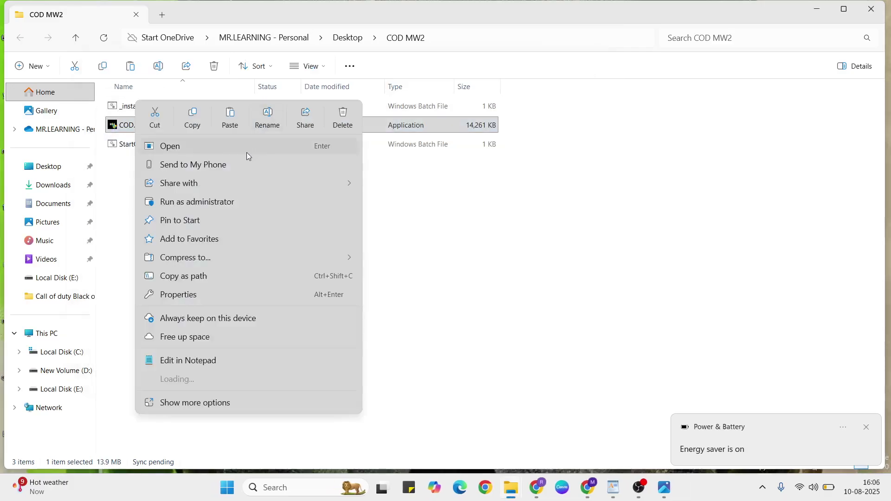
{"action": "left_click", "coordinate": [229, 203]}
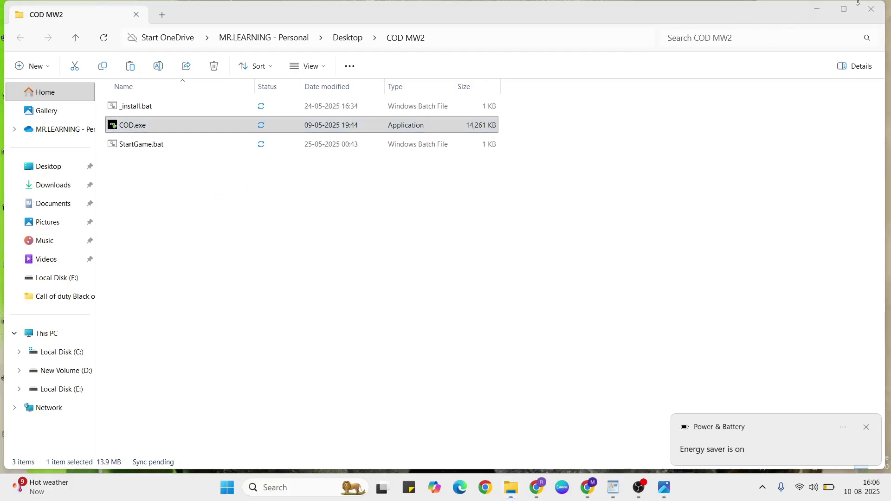
{"action": "left_click", "coordinate": [872, 9]}
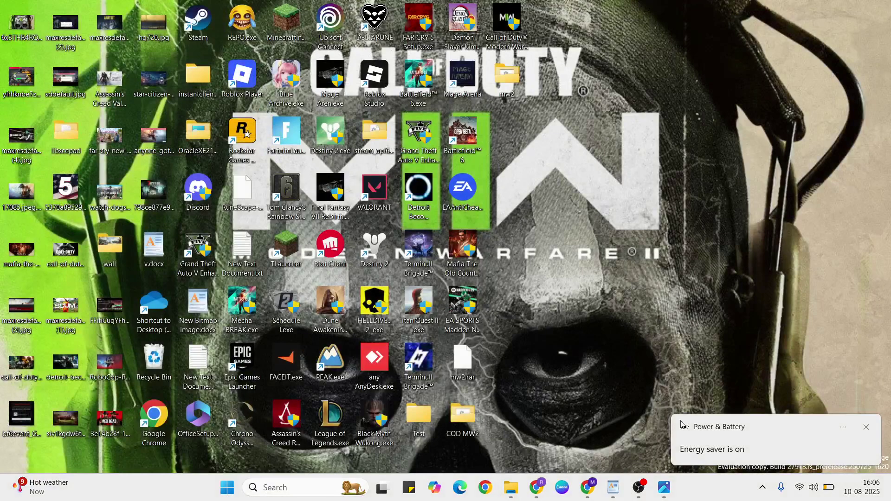
Bring WordPad back and scroll v.docx to its closing lines about restarting the system
{"action": "left_click", "coordinate": [617, 488]}
{"action": "scroll", "coordinate": [501, 412], "scroll_direction": "down", "scroll_amount": 4}
{"action": "key", "text": "Down"}
{"action": "key", "text": "Down"}
{"action": "key", "text": "Down"}
{"action": "key", "text": "Down"}
{"action": "key", "text": "Down"}
{"action": "key", "text": "Down"}
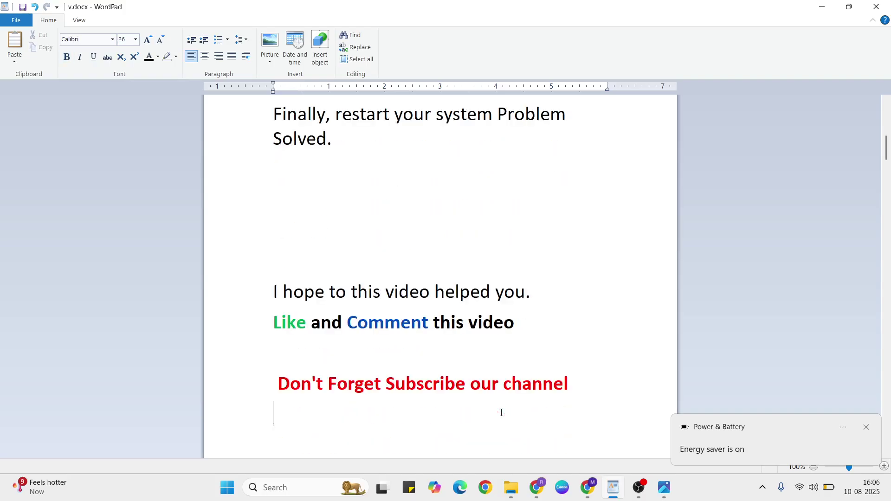